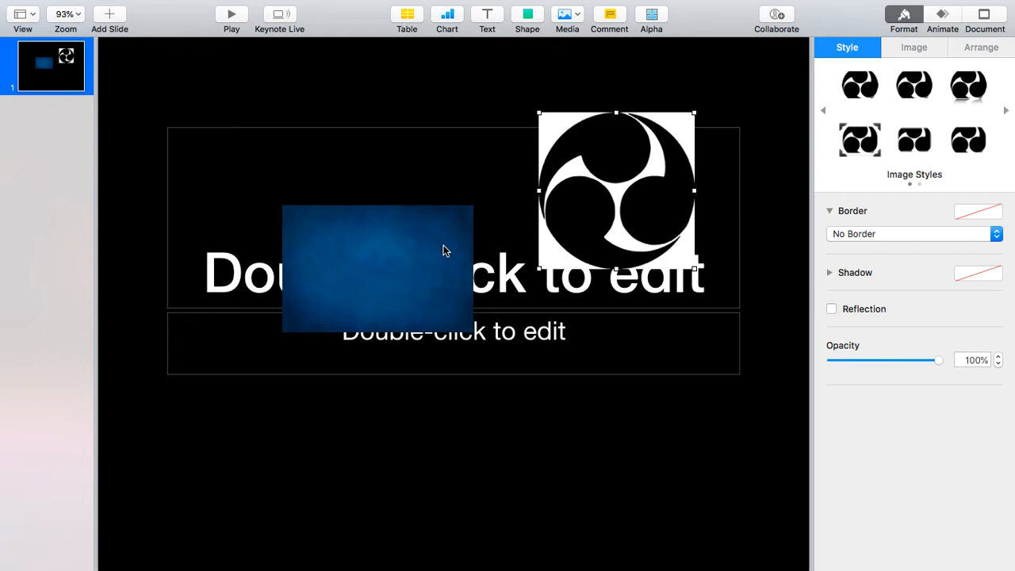
# Move the blue background image around the slide and place it beside the logo.
pyautogui.moveTo(425, 251); pyautogui.dragTo(327, 379)
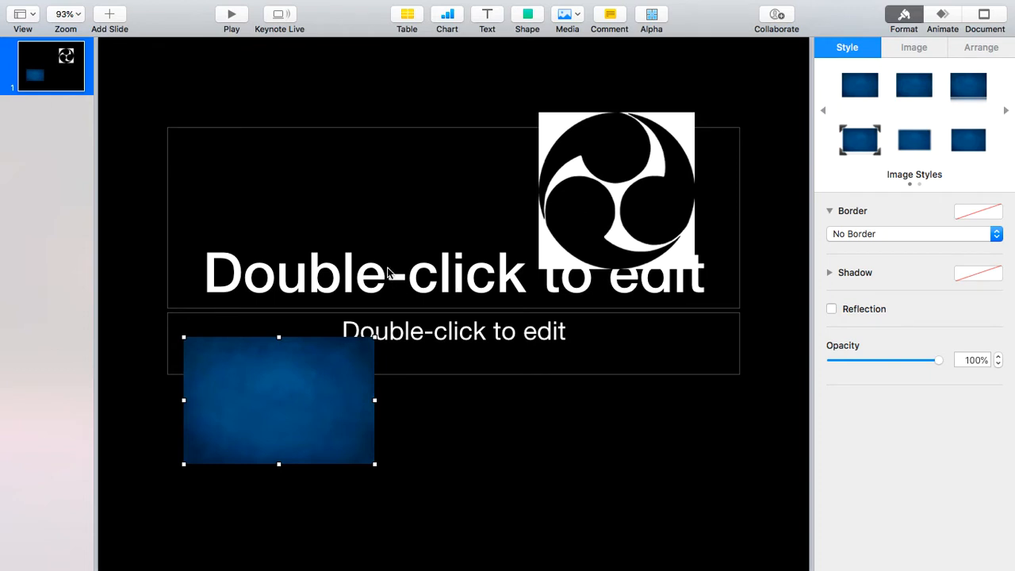
pyautogui.moveTo(316, 386); pyautogui.dragTo(379, 232)
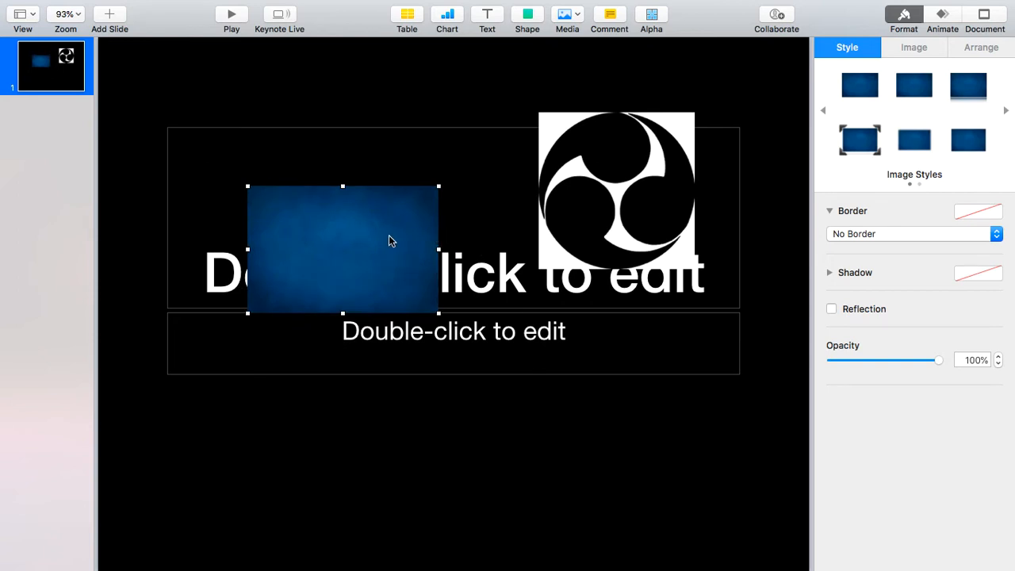
pyautogui.moveTo(390, 235); pyautogui.dragTo(383, 215)
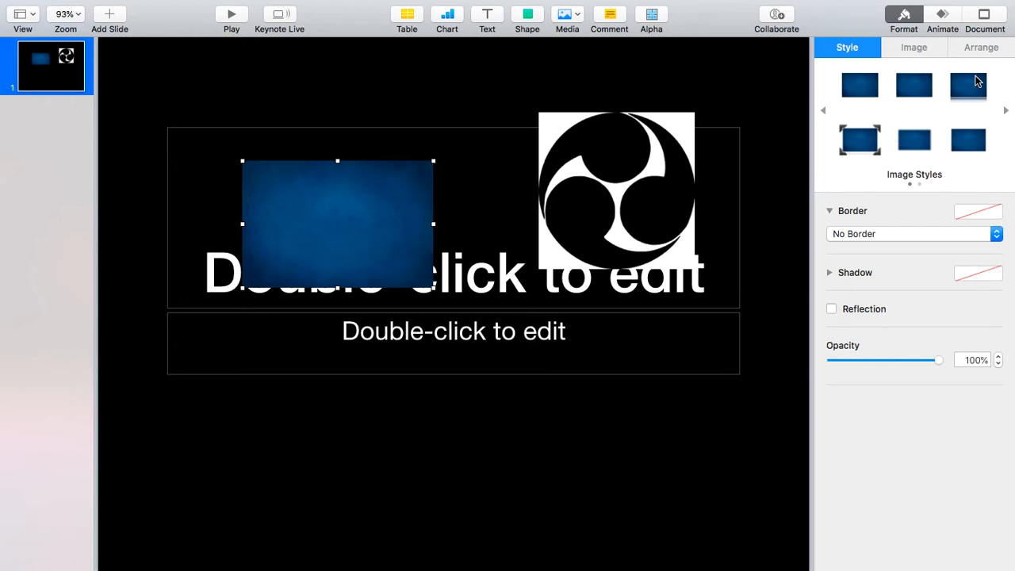
# Set a custom slide size of 1280 pts wide and 720 pts high.
pyautogui.click(991, 17)
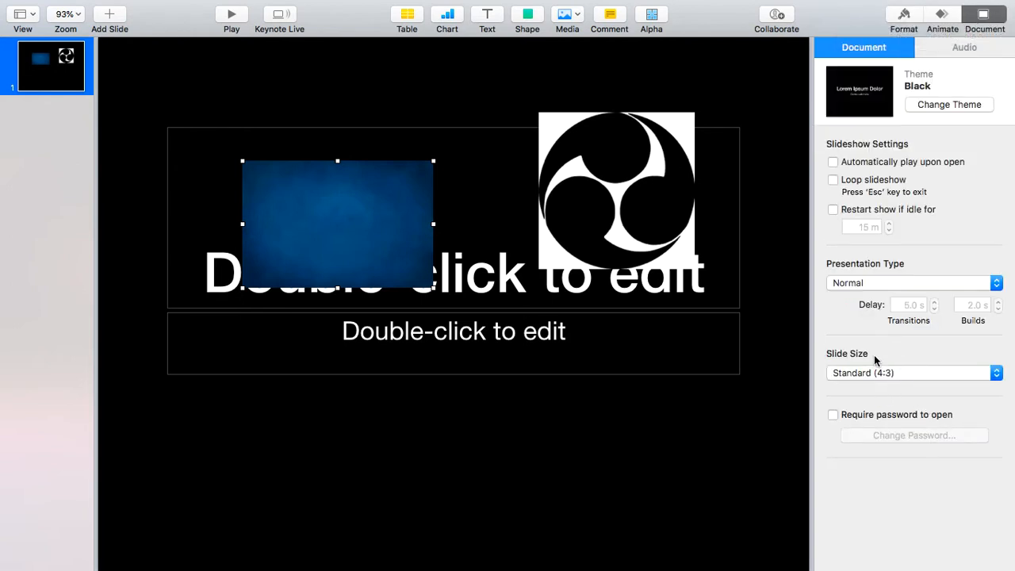
pyautogui.click(886, 373)
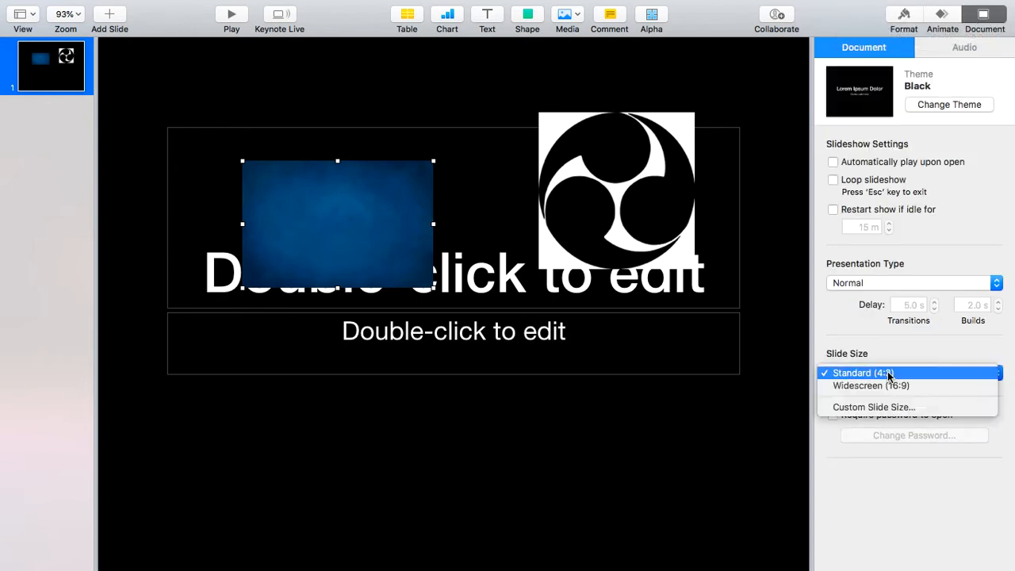
pyautogui.click(870, 406)
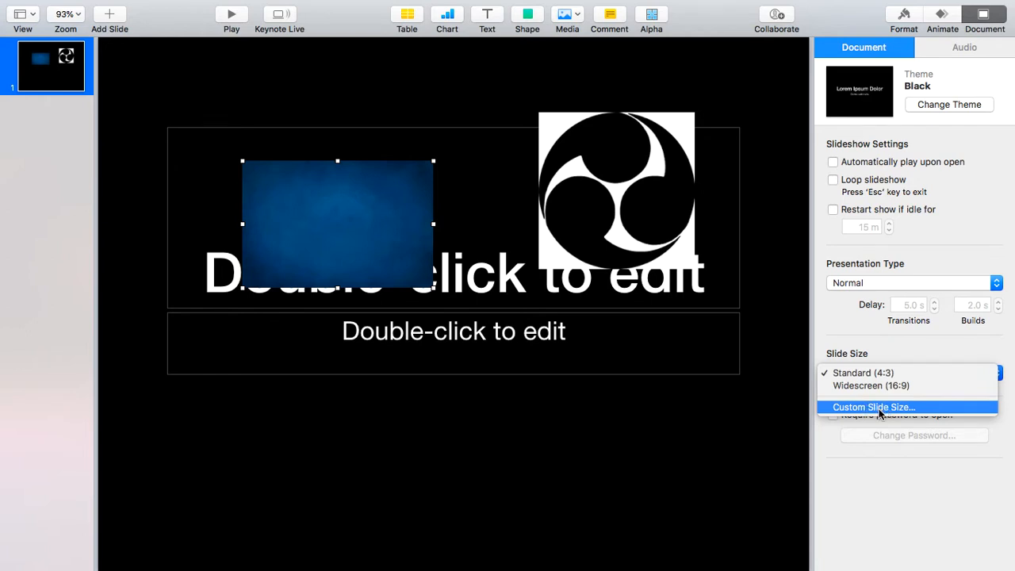
pyautogui.click(878, 408)
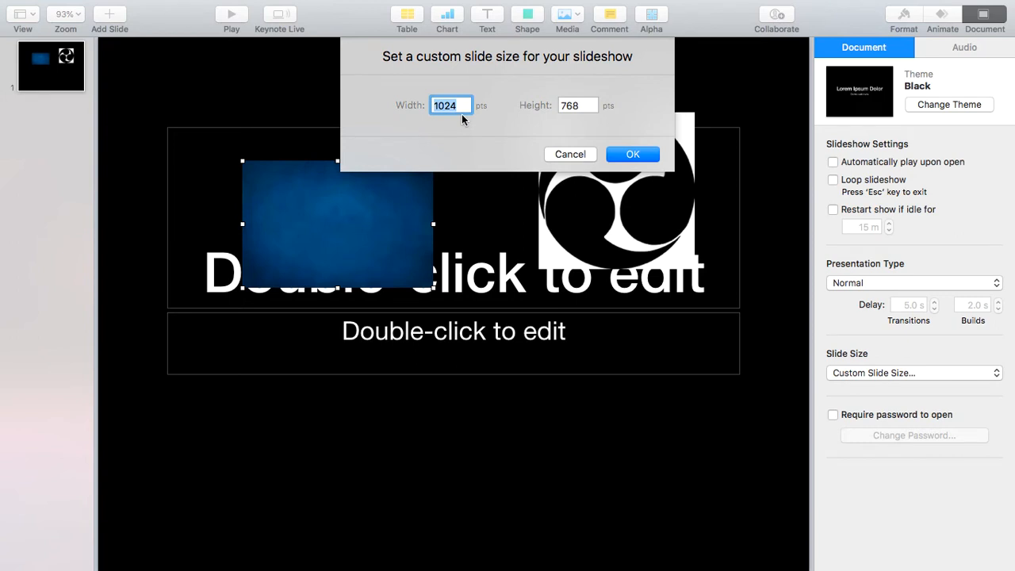
pyautogui.press('BackSpace')
pyautogui.write('1280')
pyautogui.doubleClick(584, 105)
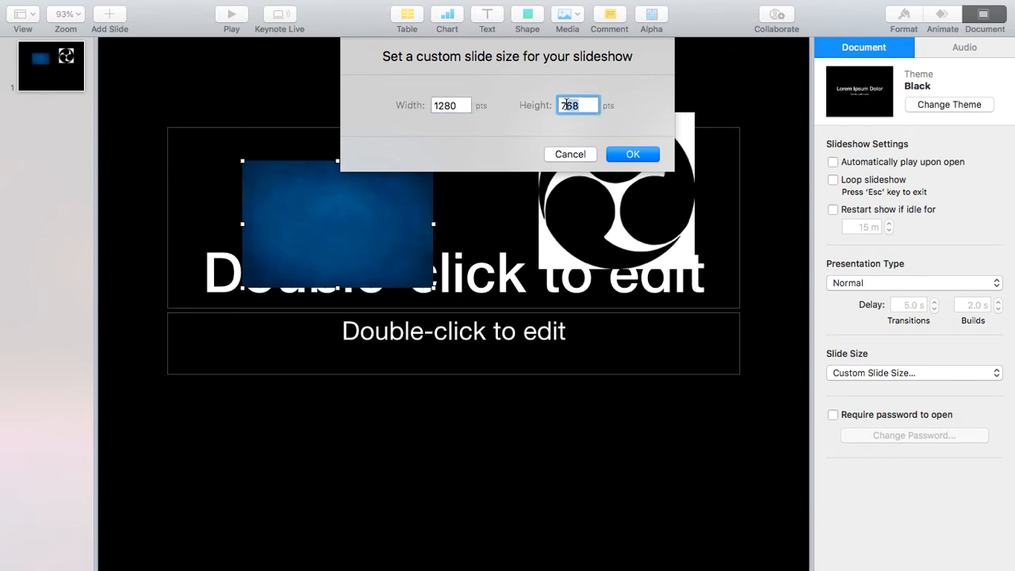
pyautogui.write('720')
pyautogui.click(632, 155)
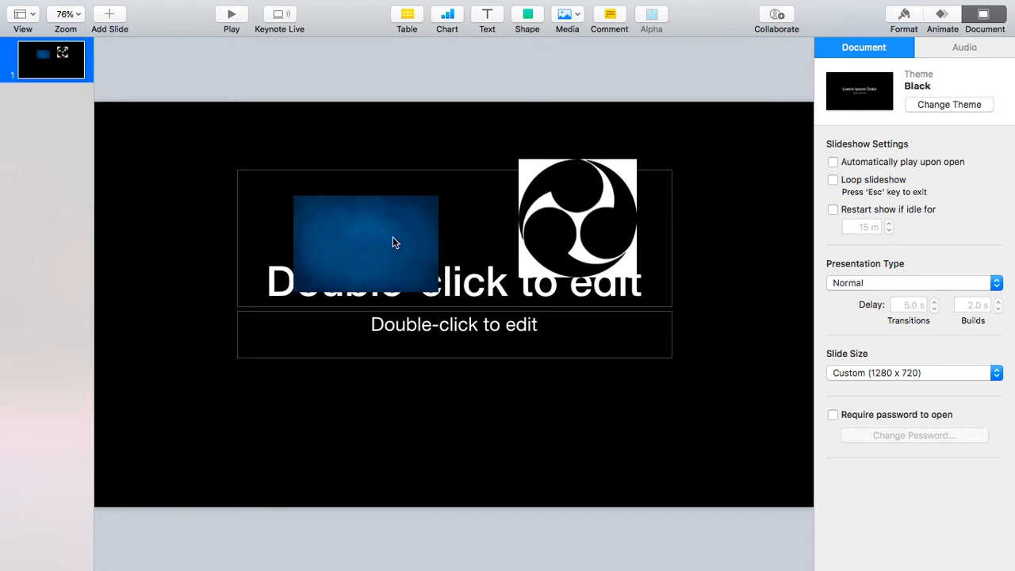
# Enlarge the blue image until it covers the whole slide, and move the logo to the slide's upper middle.
pyautogui.moveTo(394, 235); pyautogui.dragTo(414, 223)
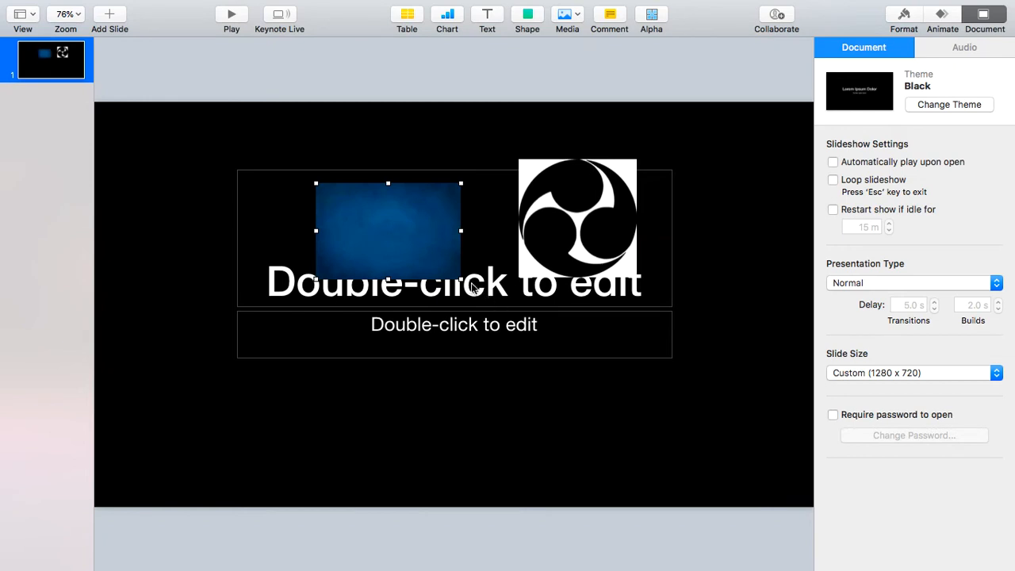
pyautogui.moveTo(461, 282); pyautogui.dragTo(802, 507)
pyautogui.moveTo(315, 344); pyautogui.dragTo(89, 292)
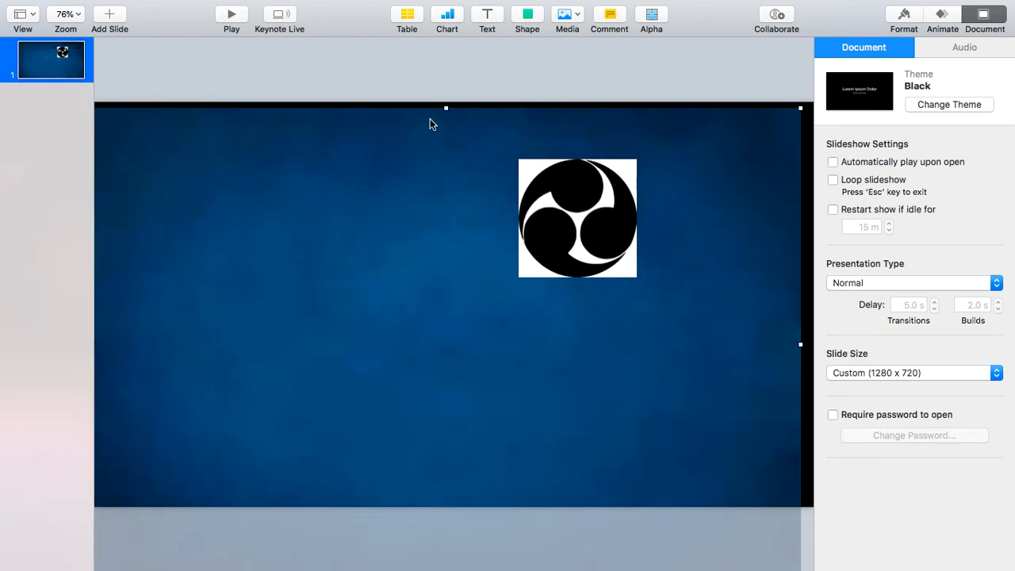
pyautogui.moveTo(444, 109); pyautogui.dragTo(444, 100)
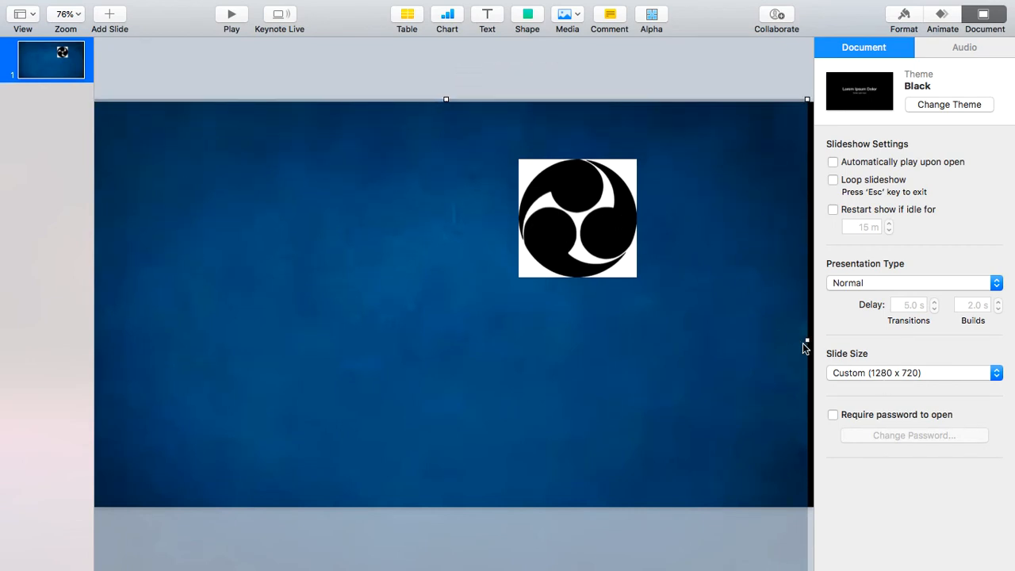
pyautogui.moveTo(804, 339); pyautogui.dragTo(821, 339)
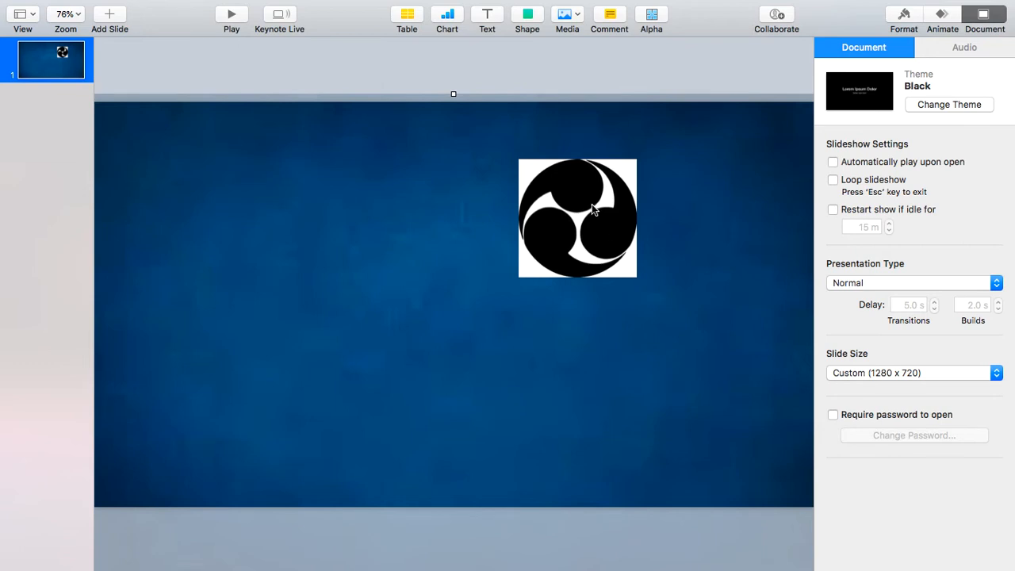
pyautogui.moveTo(592, 207); pyautogui.dragTo(437, 218)
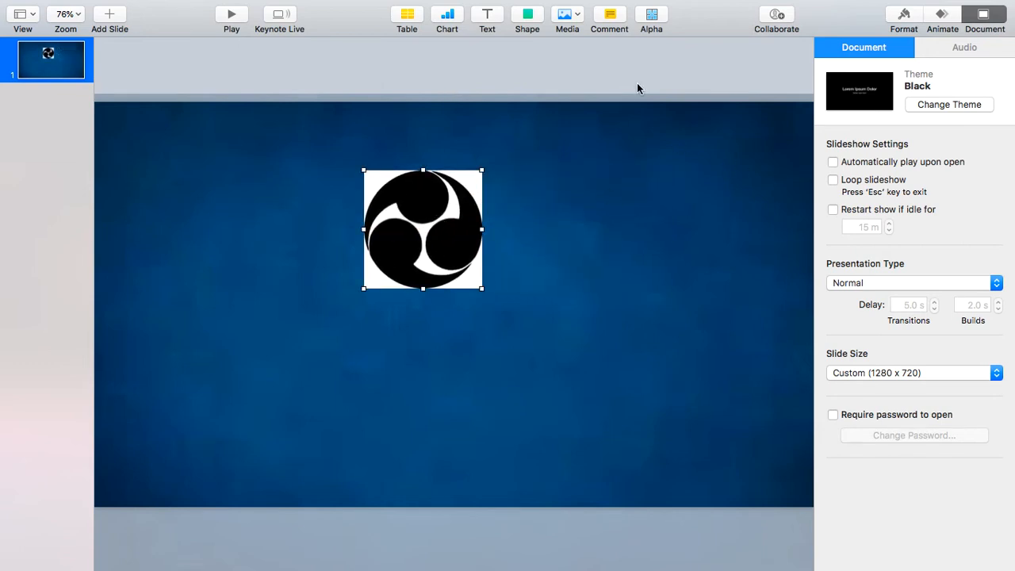
# Add a text box just below the logo and widen it on both sides.
pyautogui.click(488, 19)
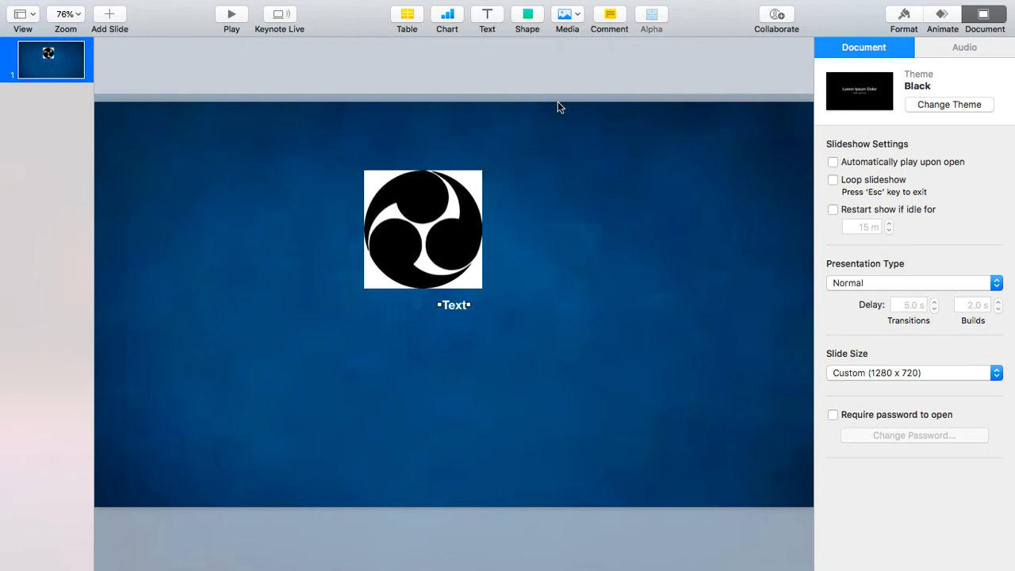
pyautogui.moveTo(457, 303); pyautogui.dragTo(393, 319)
pyautogui.click(390, 317)
pyautogui.click(397, 318)
pyautogui.click(395, 320)
pyautogui.moveTo(406, 319); pyautogui.dragTo(574, 320)
pyautogui.moveTo(370, 317); pyautogui.dragTo(221, 318)
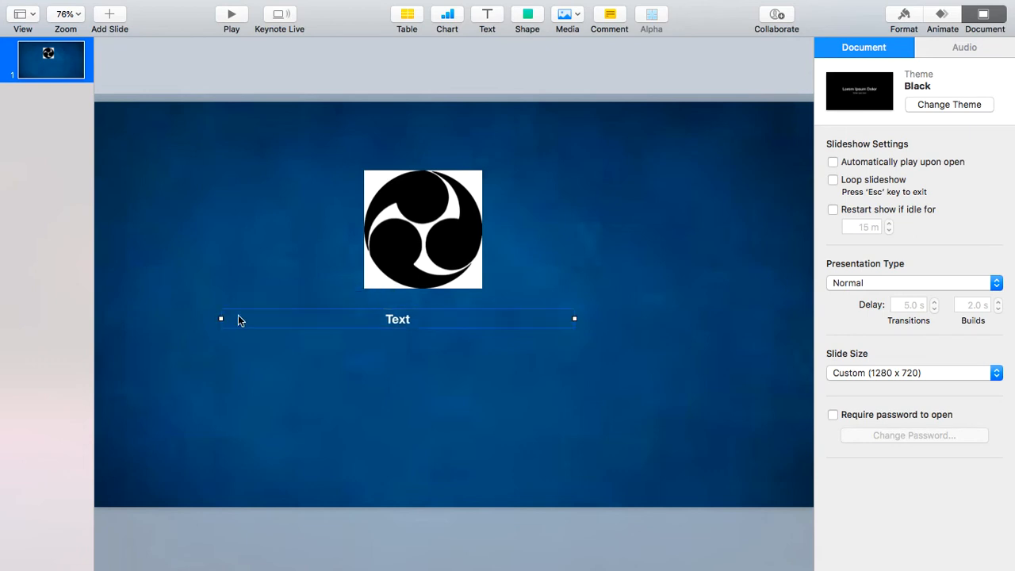
pyautogui.click(426, 318)
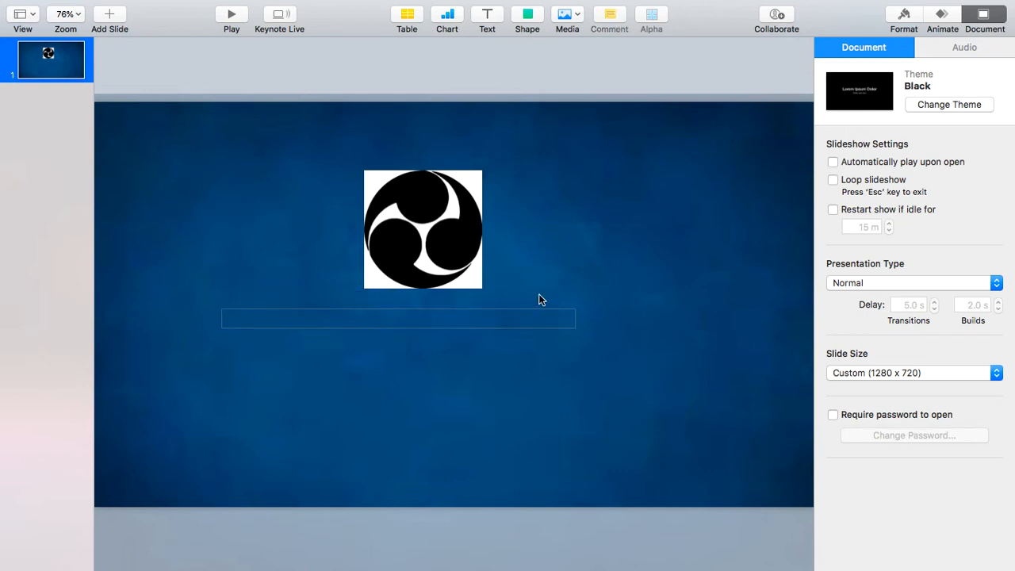
pyautogui.click(611, 358)
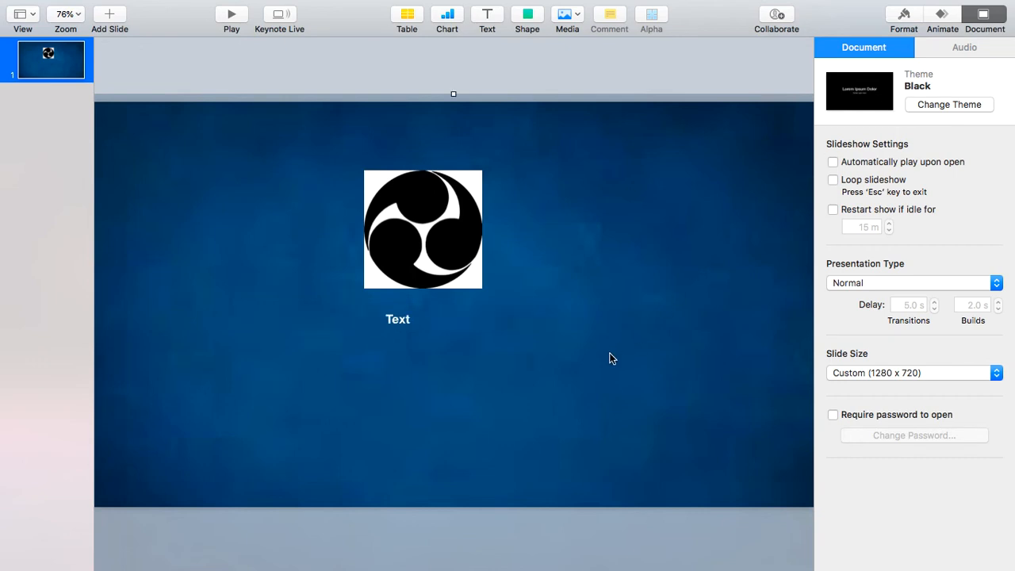
pyautogui.click(449, 321)
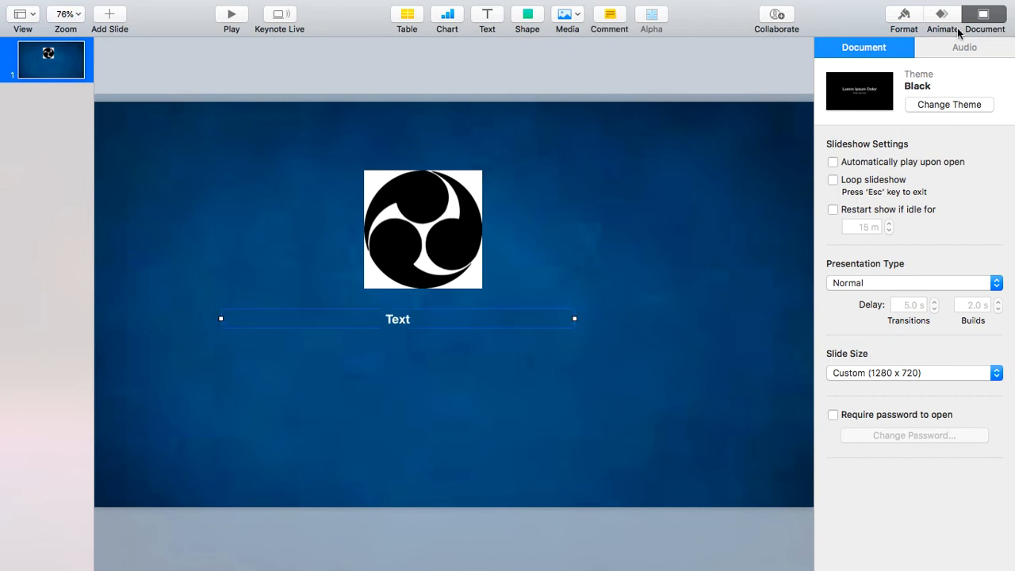
pyautogui.click(904, 18)
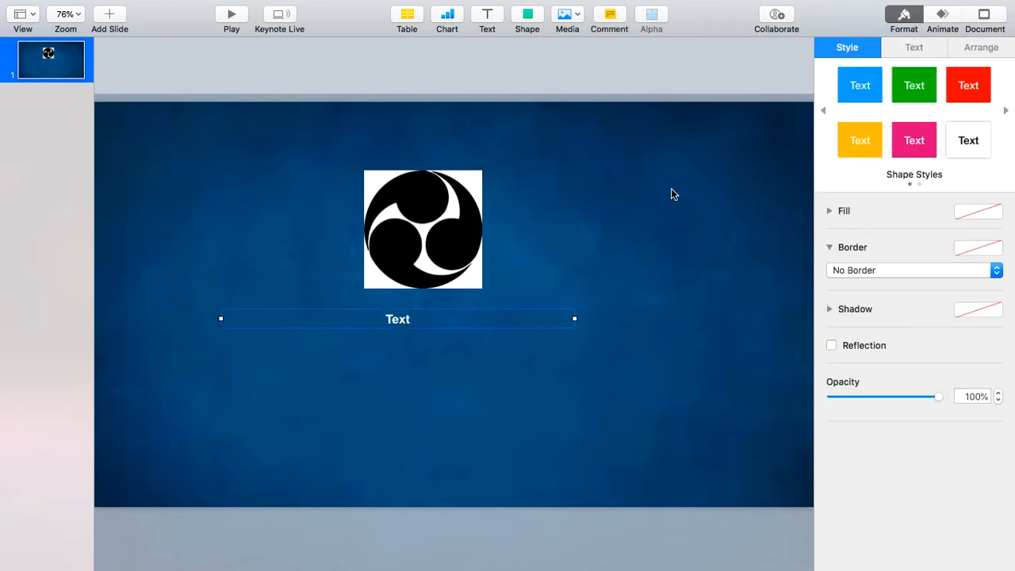
pyautogui.click(558, 386)
pyautogui.click(408, 317)
pyautogui.click(938, 16)
pyautogui.click(904, 16)
pyautogui.click(985, 16)
pyautogui.click(564, 350)
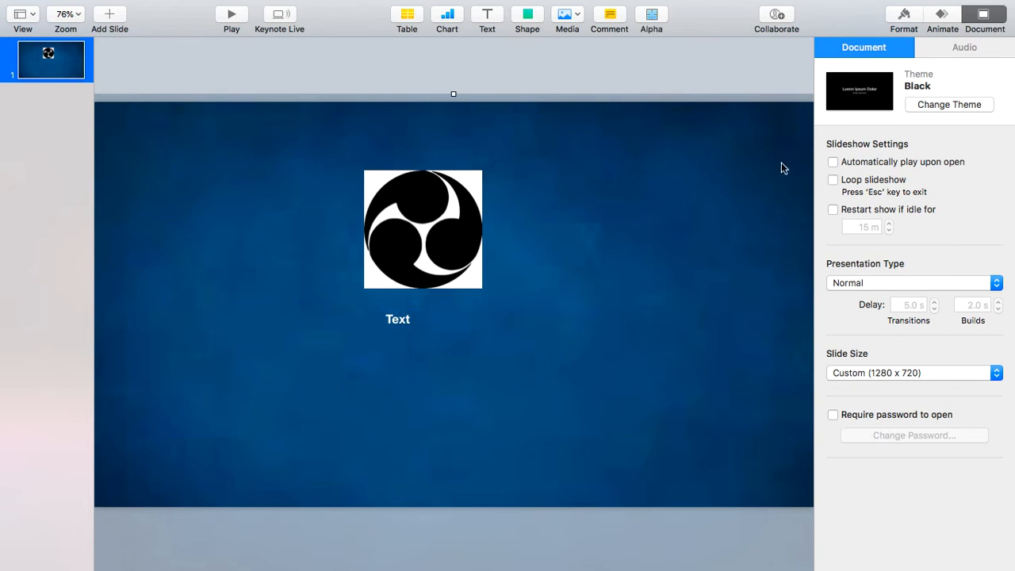
# Set the text box's font to American Typewriter and enter COOL as its text.
pyautogui.click(891, 18)
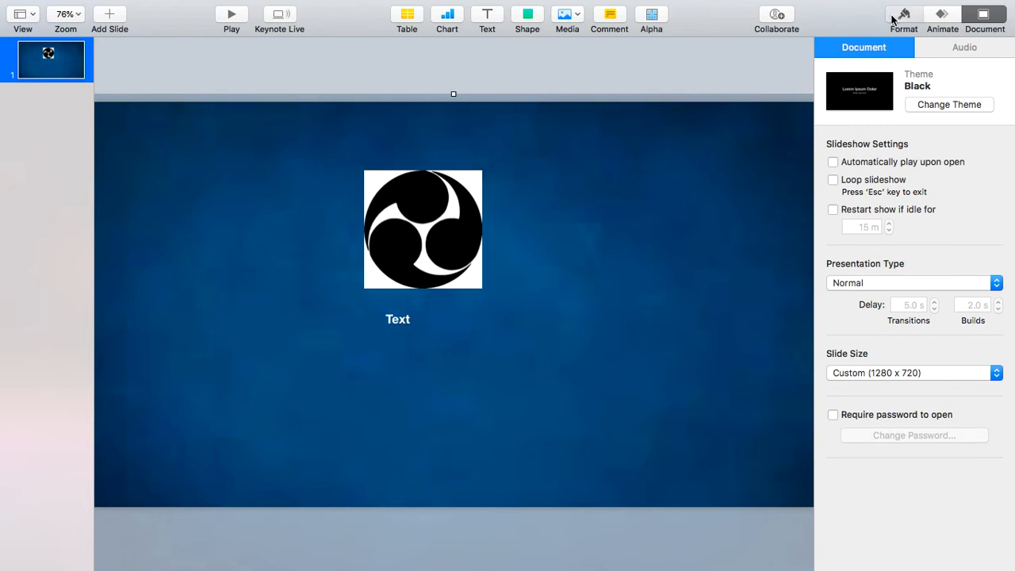
pyautogui.click(425, 315)
pyautogui.click(425, 315)
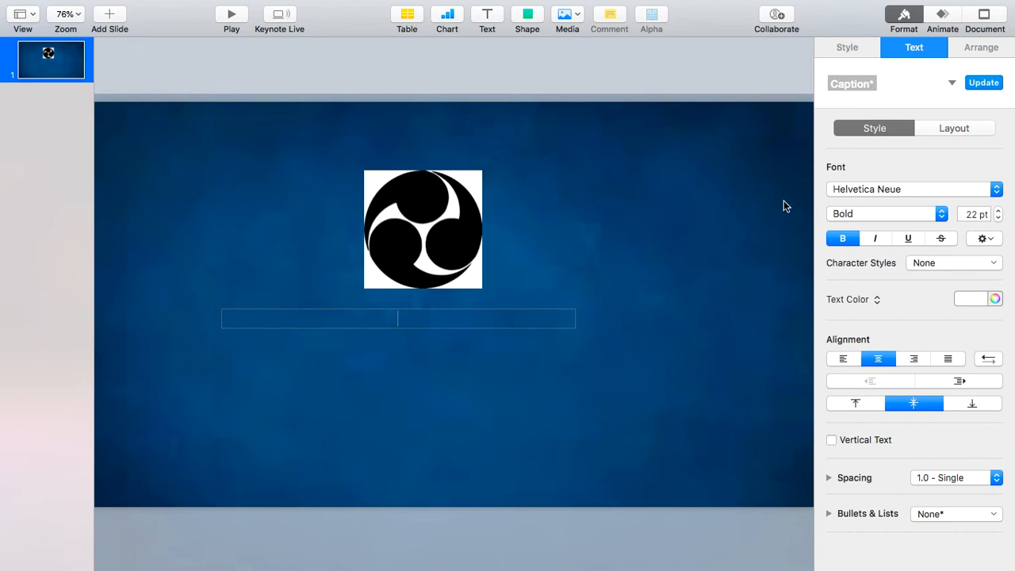
pyautogui.click(921, 187)
pyautogui.scroll(5, 860, 134)
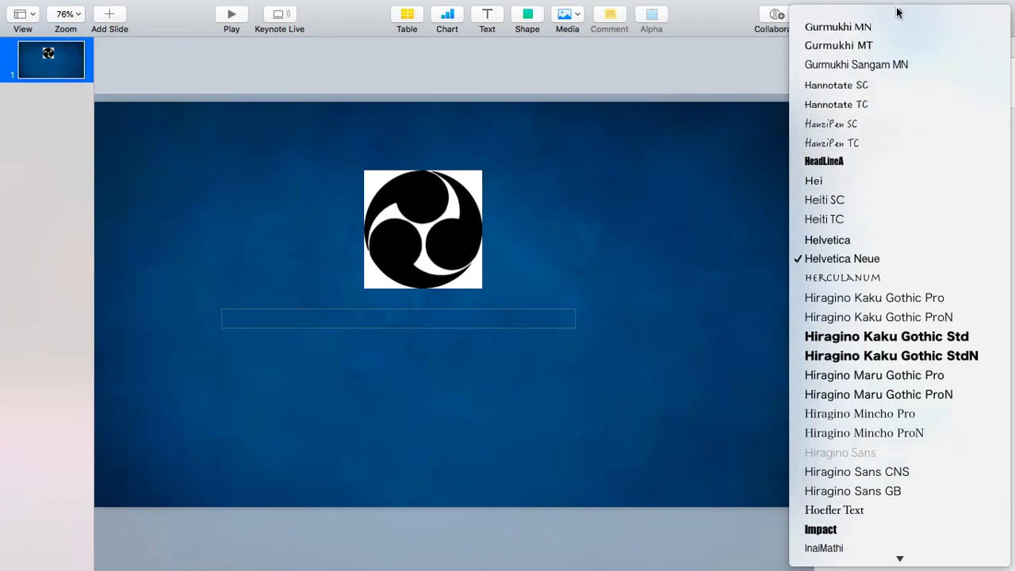
pyautogui.scroll(10, 859, 184)
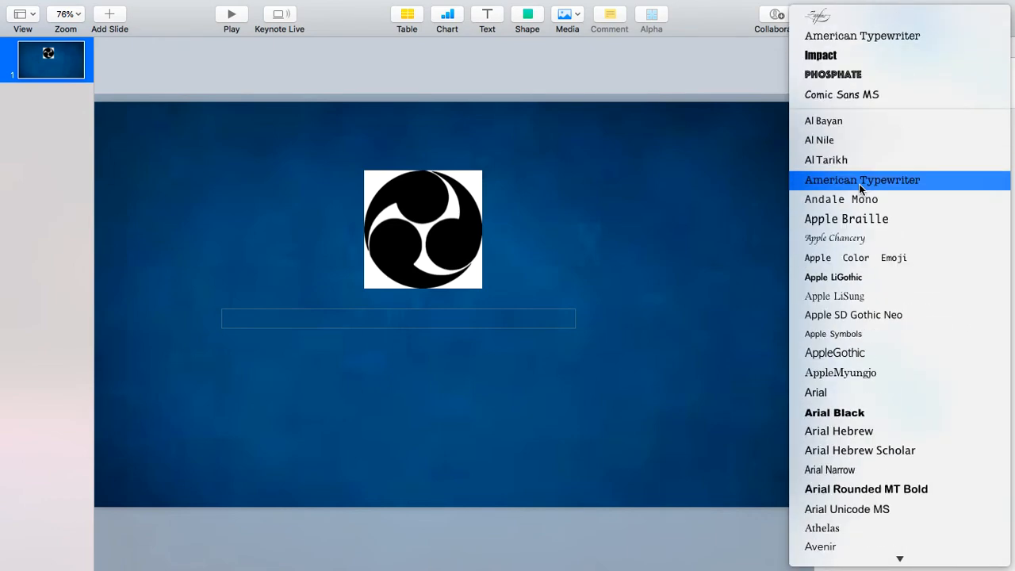
pyautogui.click(840, 34)
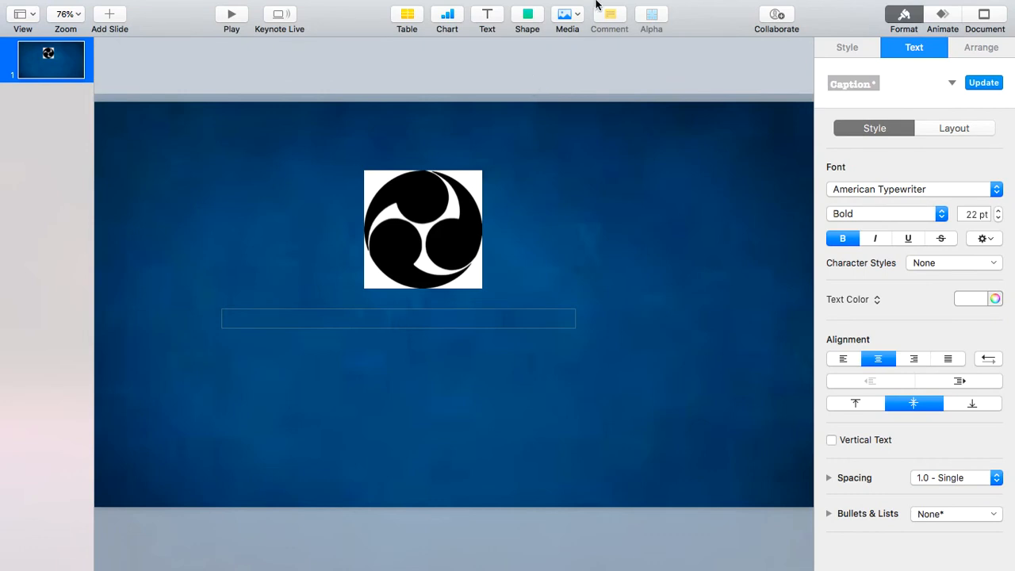
pyautogui.moveTo(596, 5)
pyautogui.write('COOL')
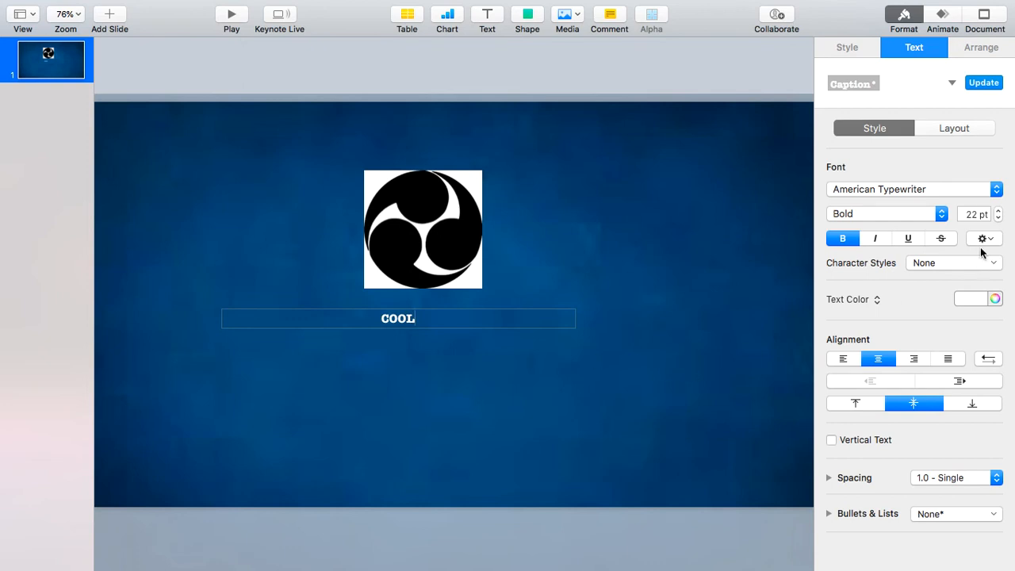
# Try to set the font size to 100 pt with only the cursor placed after COOL.
pyautogui.tripleClick(986, 214)
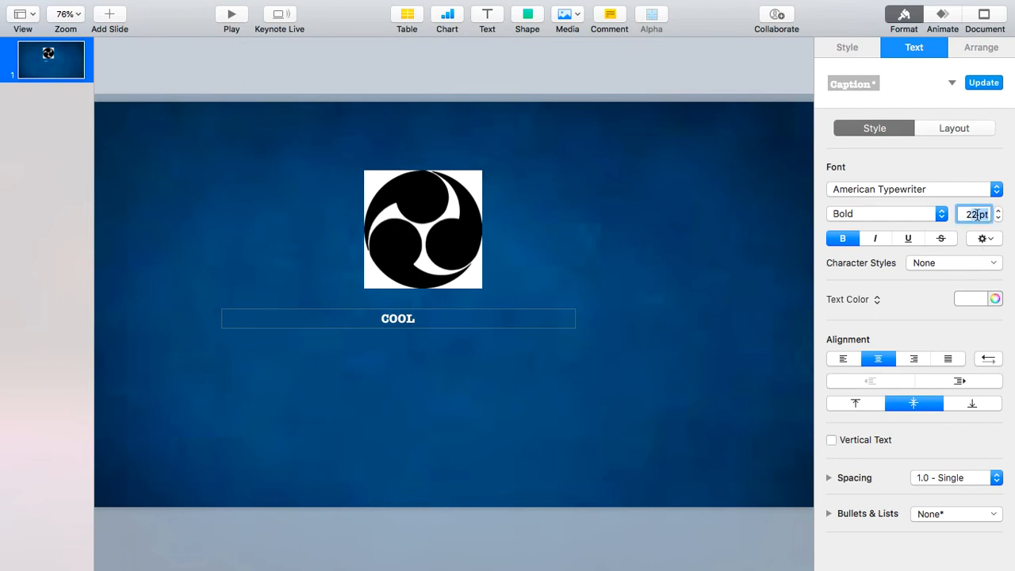
pyautogui.press('BackSpace')
pyautogui.write('100')
pyautogui.press('Return')
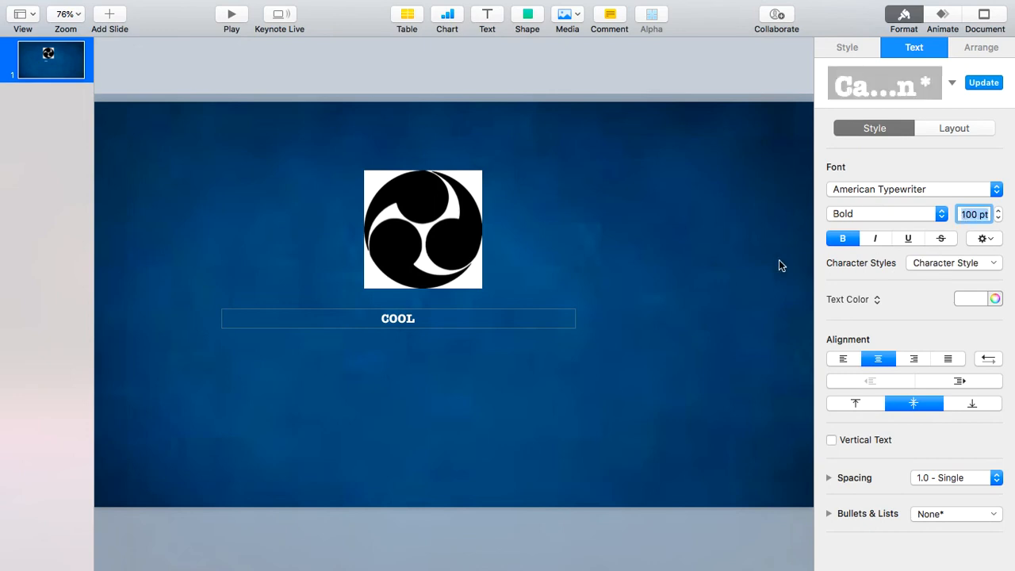
# Set the whole word COOL to 100 pt and move its text box down, centred beneath the logo.
pyautogui.moveTo(420, 321); pyautogui.dragTo(372, 317)
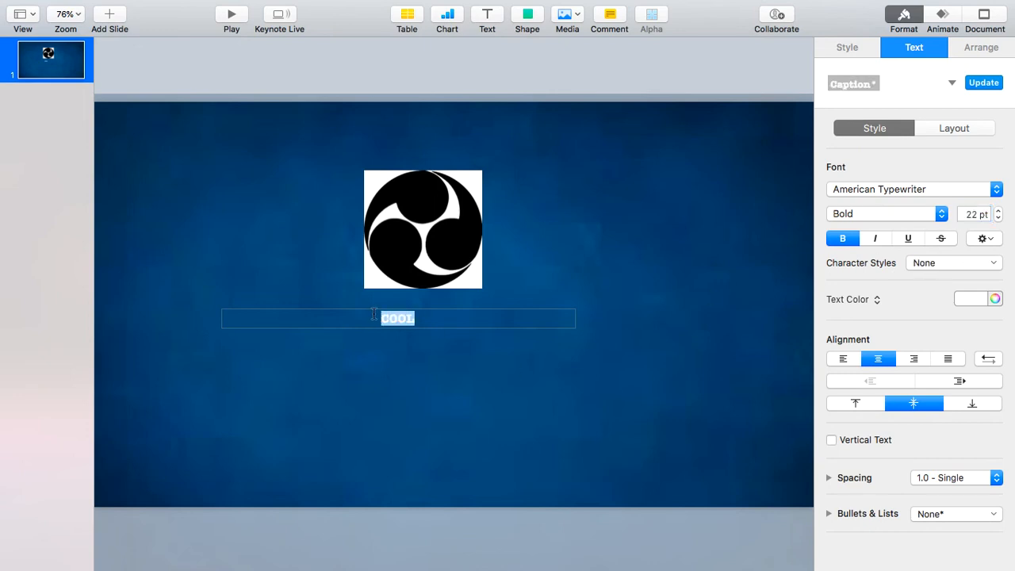
pyautogui.doubleClick(980, 214)
pyautogui.press('BackSpace')
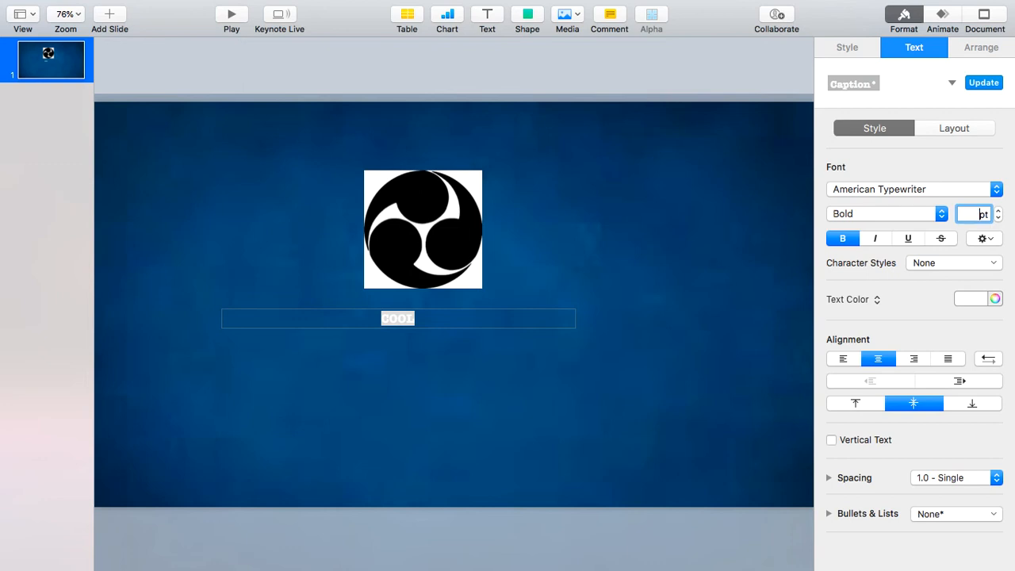
pyautogui.write('100')
pyautogui.press('Return')
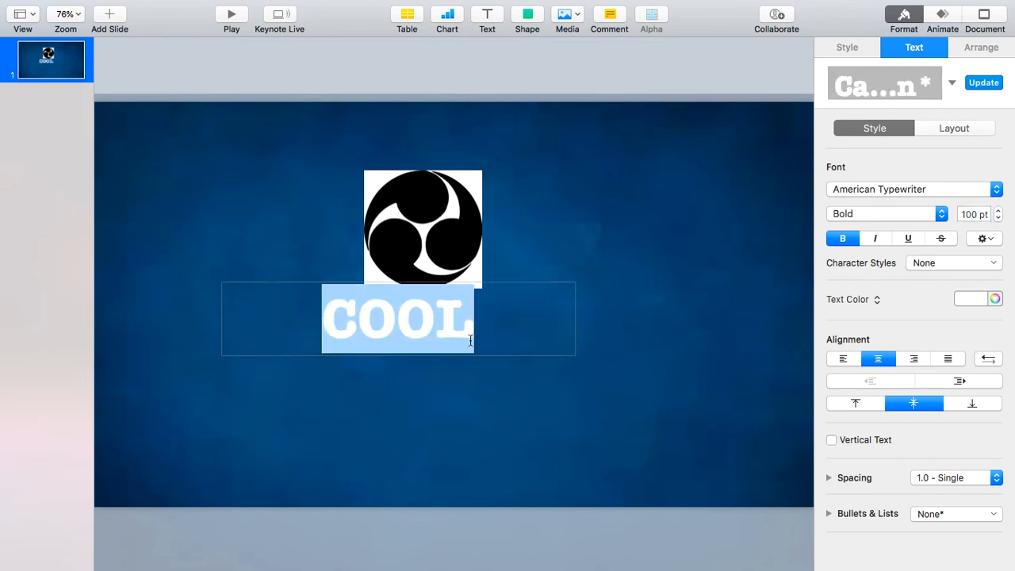
pyautogui.click(472, 387)
pyautogui.moveTo(437, 327); pyautogui.dragTo(458, 361)
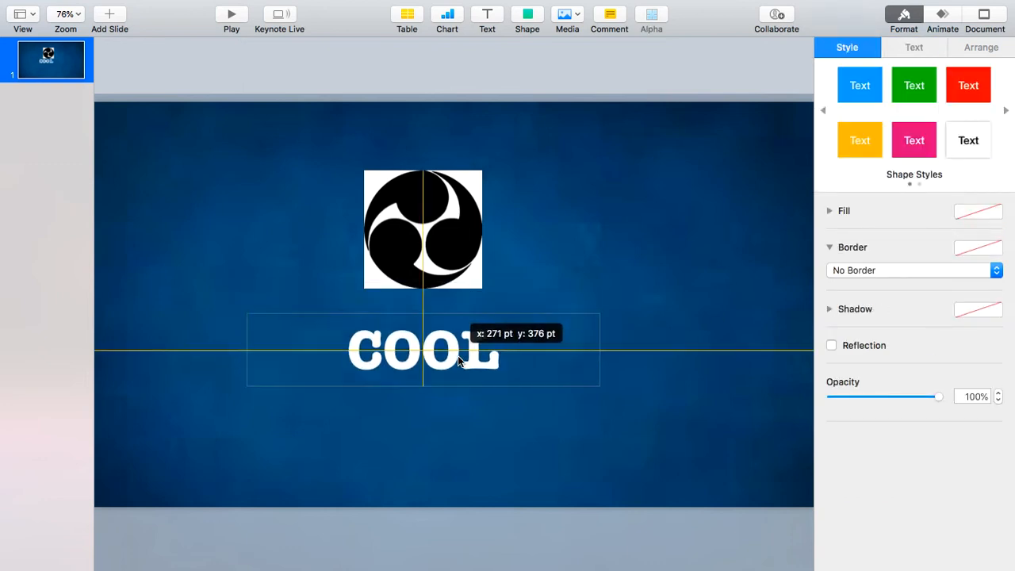
pyautogui.click(425, 429)
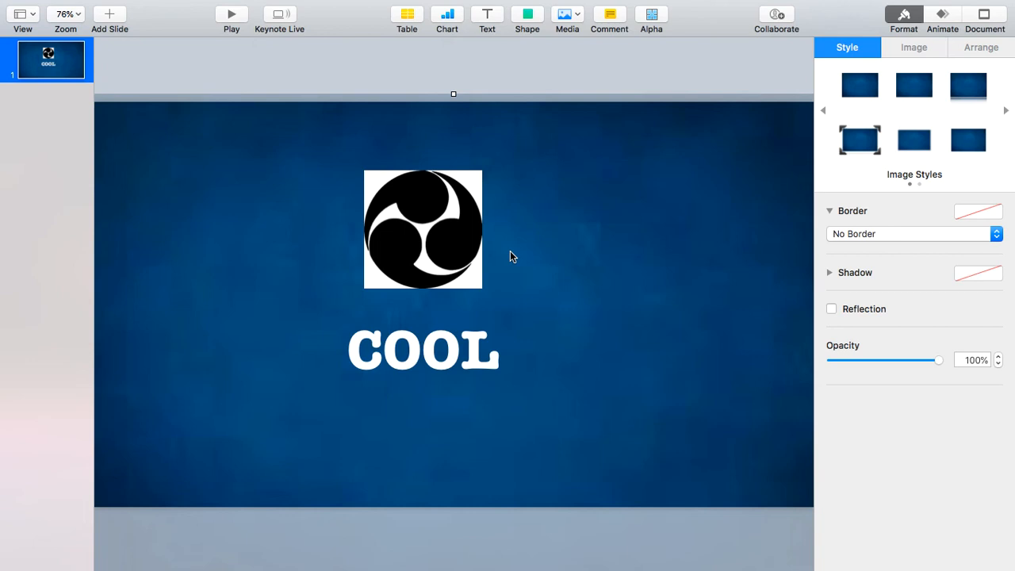
pyautogui.click(453, 220)
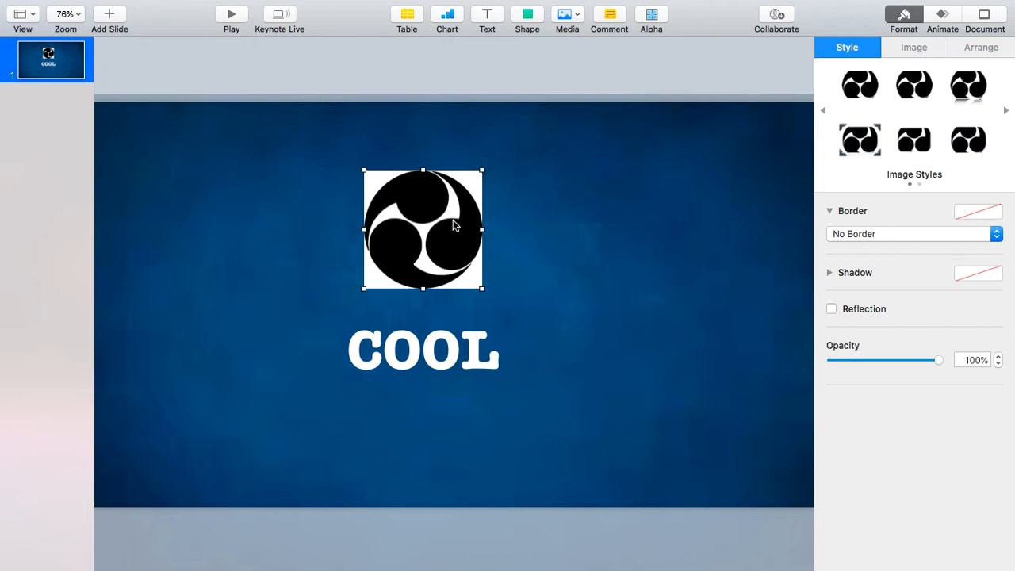
pyautogui.click(555, 238)
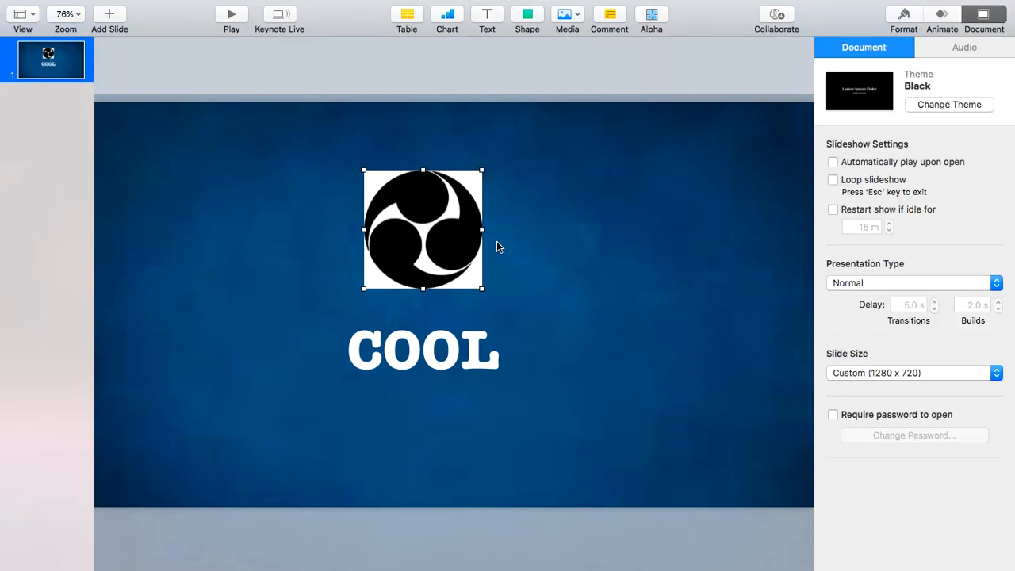
pyautogui.click(524, 198)
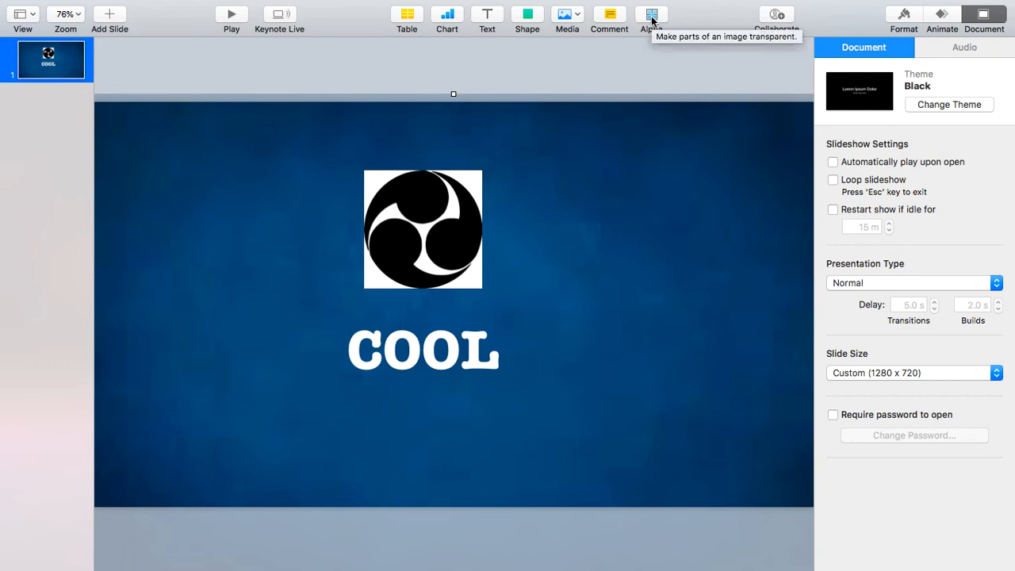
# Review the items available for customizing the toolbar, including Instant Alpha, and close the customization sheet without changes.
pyautogui.rightClick(694, 19)
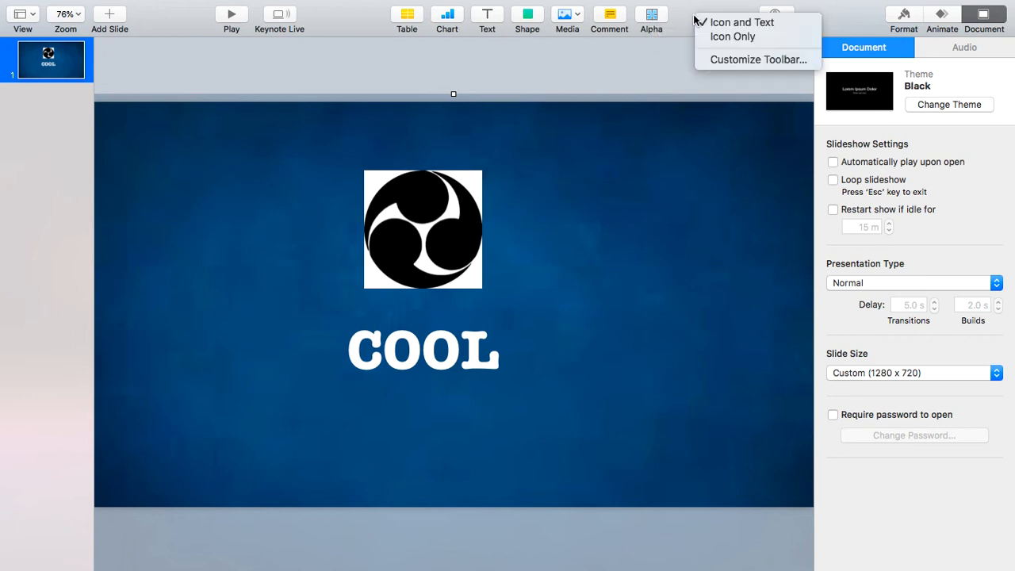
pyautogui.click(716, 61)
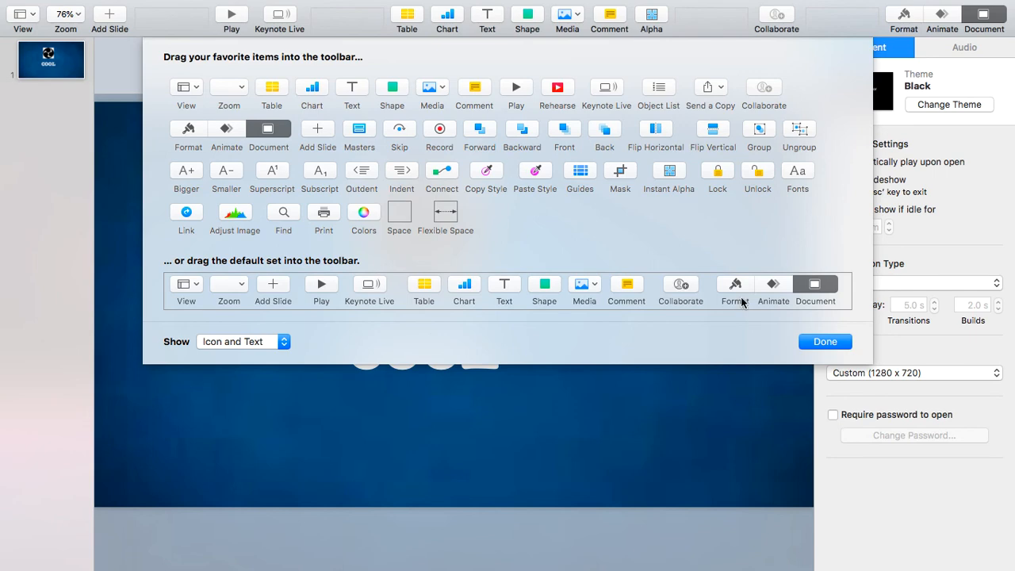
pyautogui.click(835, 343)
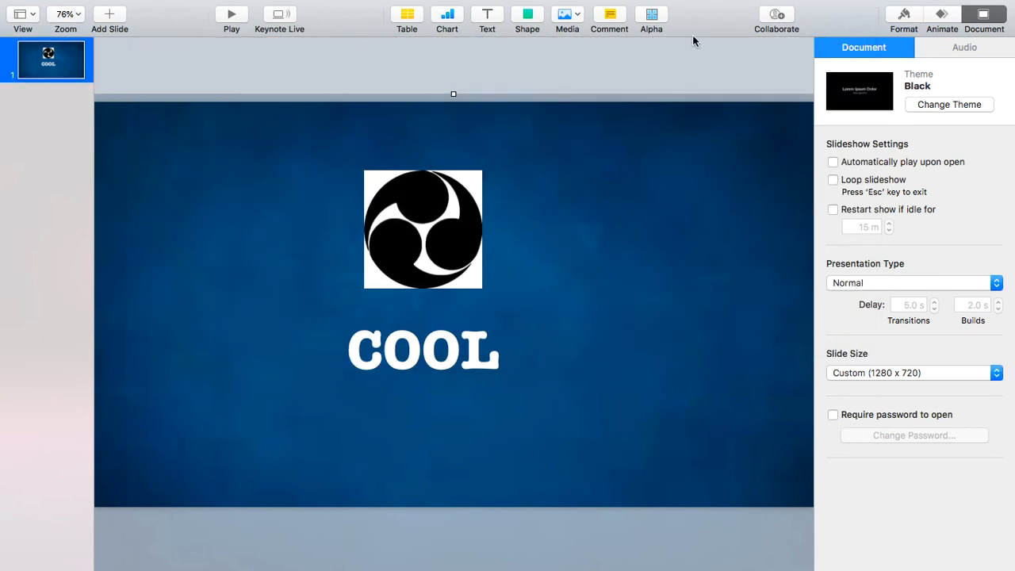
# Make the white area surrounding the circular logo transparent with Instant Alpha, keeping the white inside the circle, and deselect the logo.
pyautogui.click(651, 16)
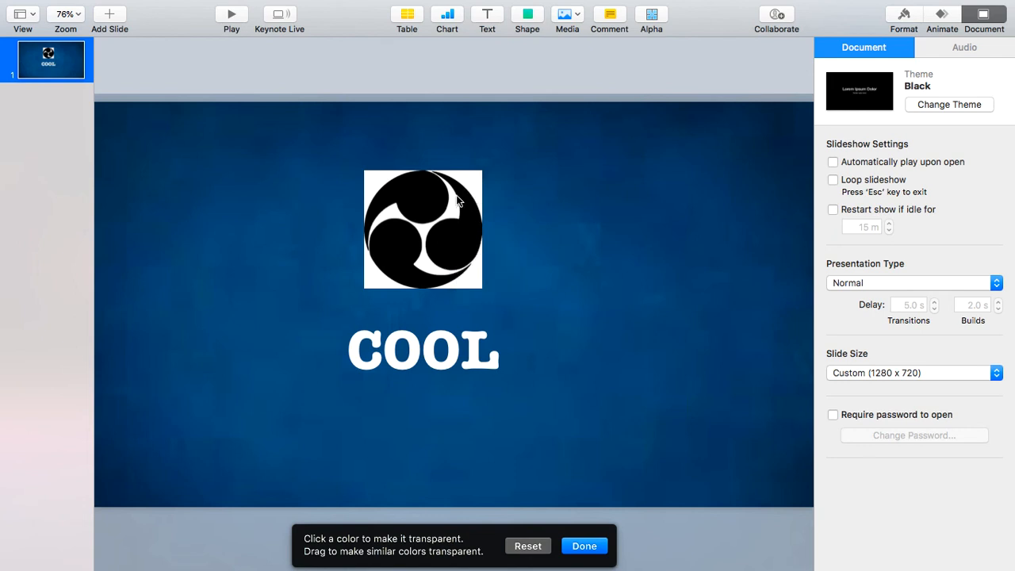
pyautogui.click(655, 17)
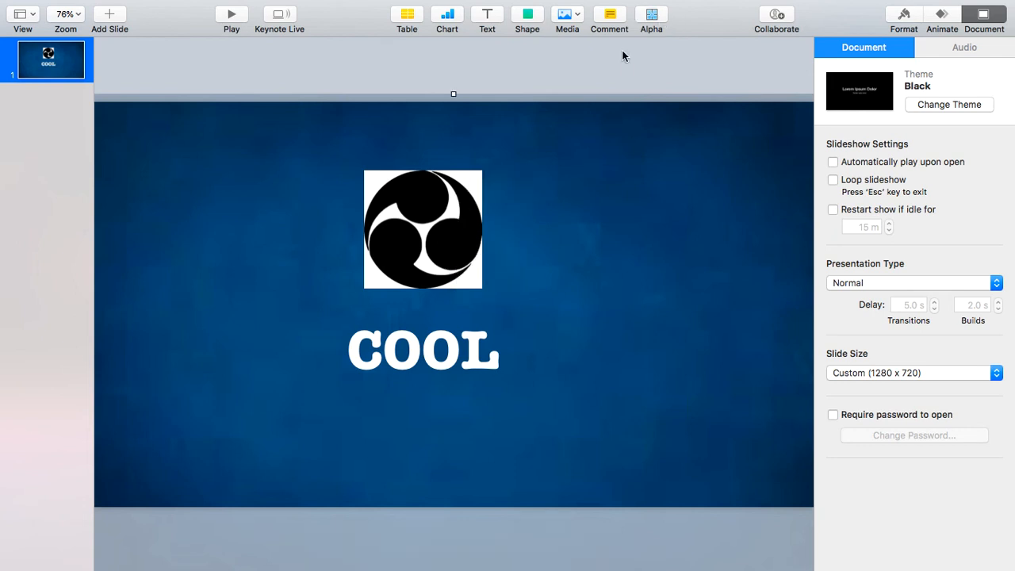
pyautogui.click(450, 194)
pyautogui.click(653, 17)
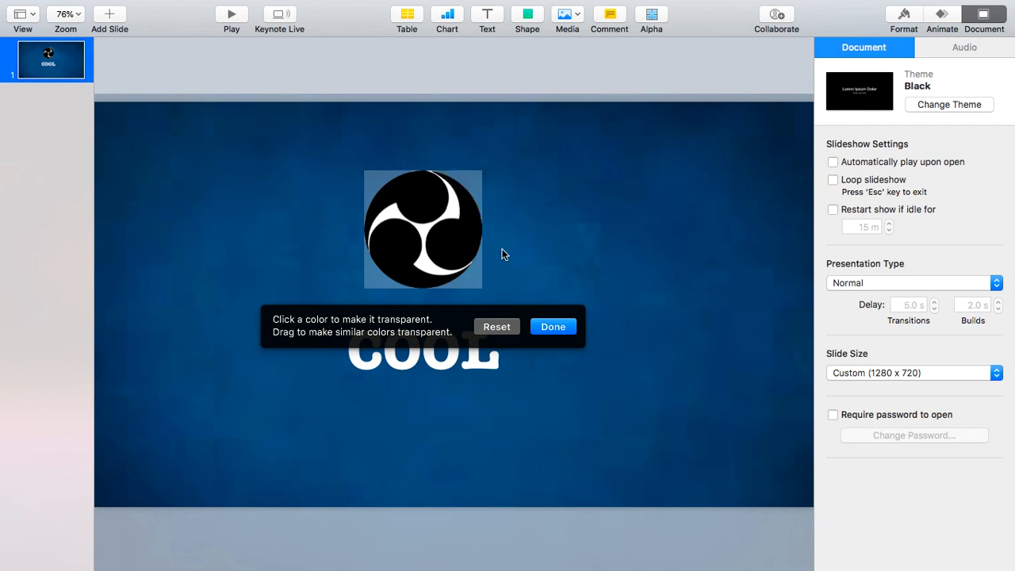
pyautogui.click(546, 327)
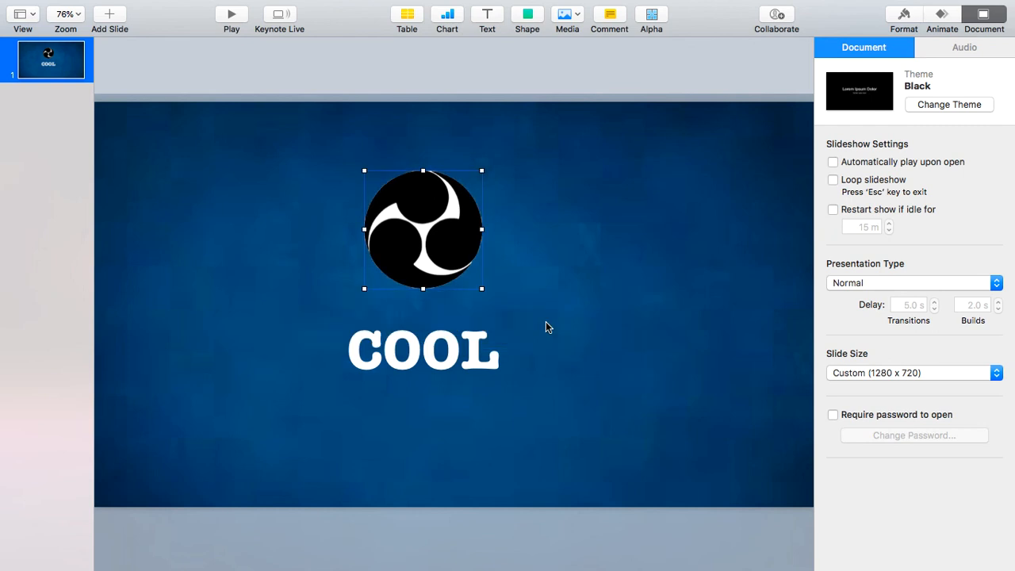
pyautogui.click(82, 301)
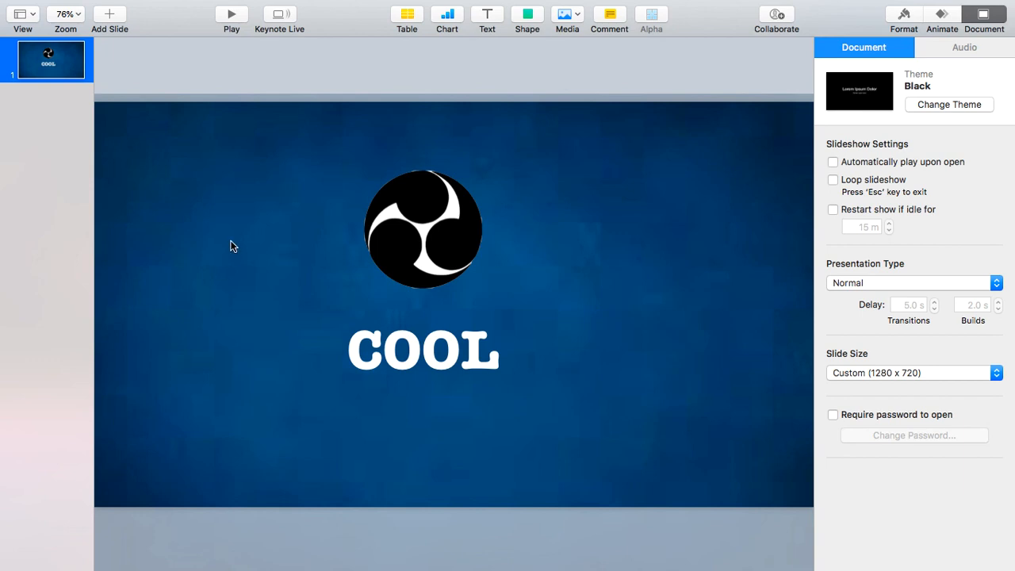
# Play the slide full screen and capture a screenshot of the entire slide area.
pyautogui.click(232, 15)
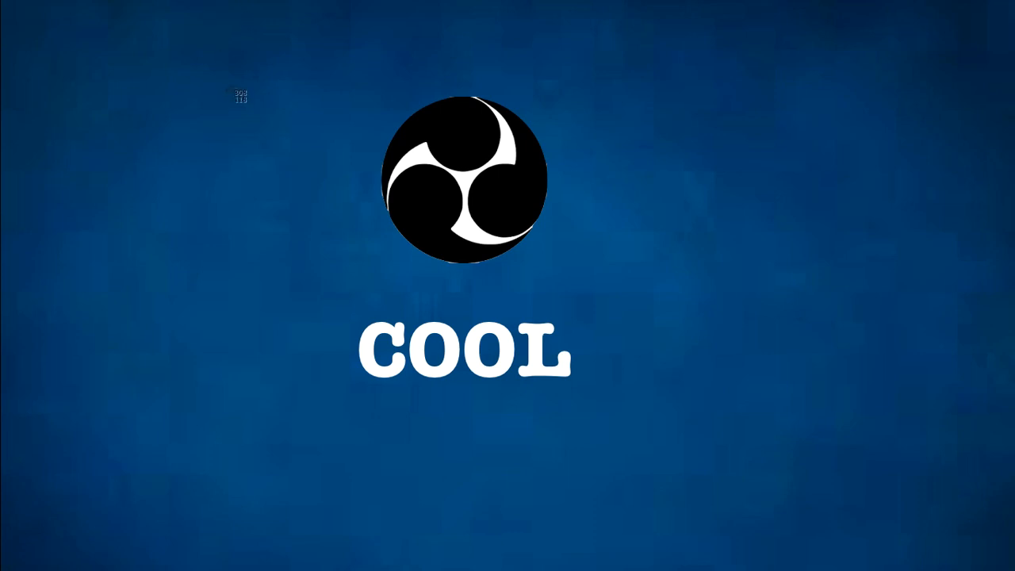
pyautogui.moveTo(4, 4); pyautogui.dragTo(1013, 568)
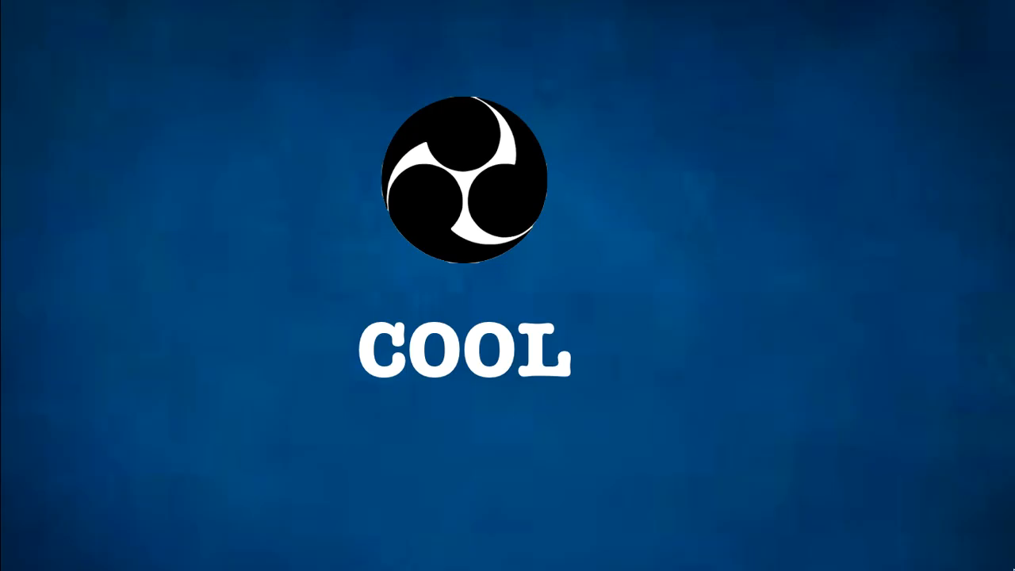